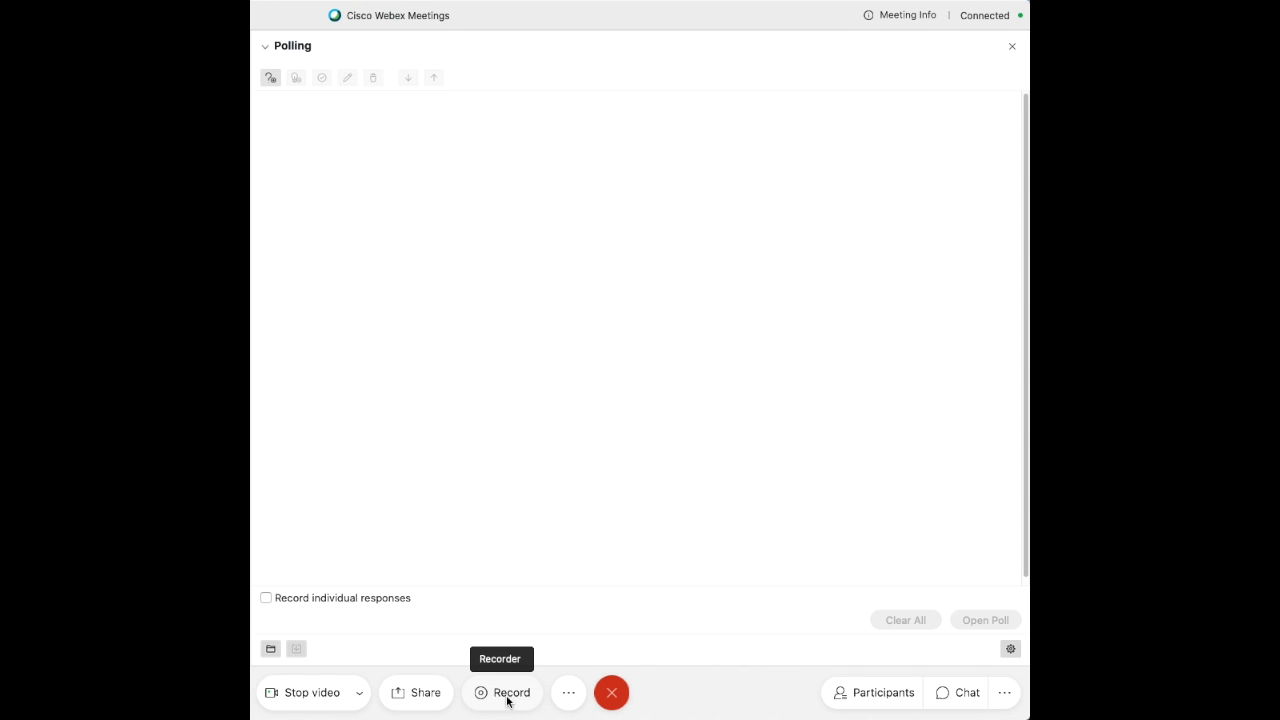
click(270, 78)
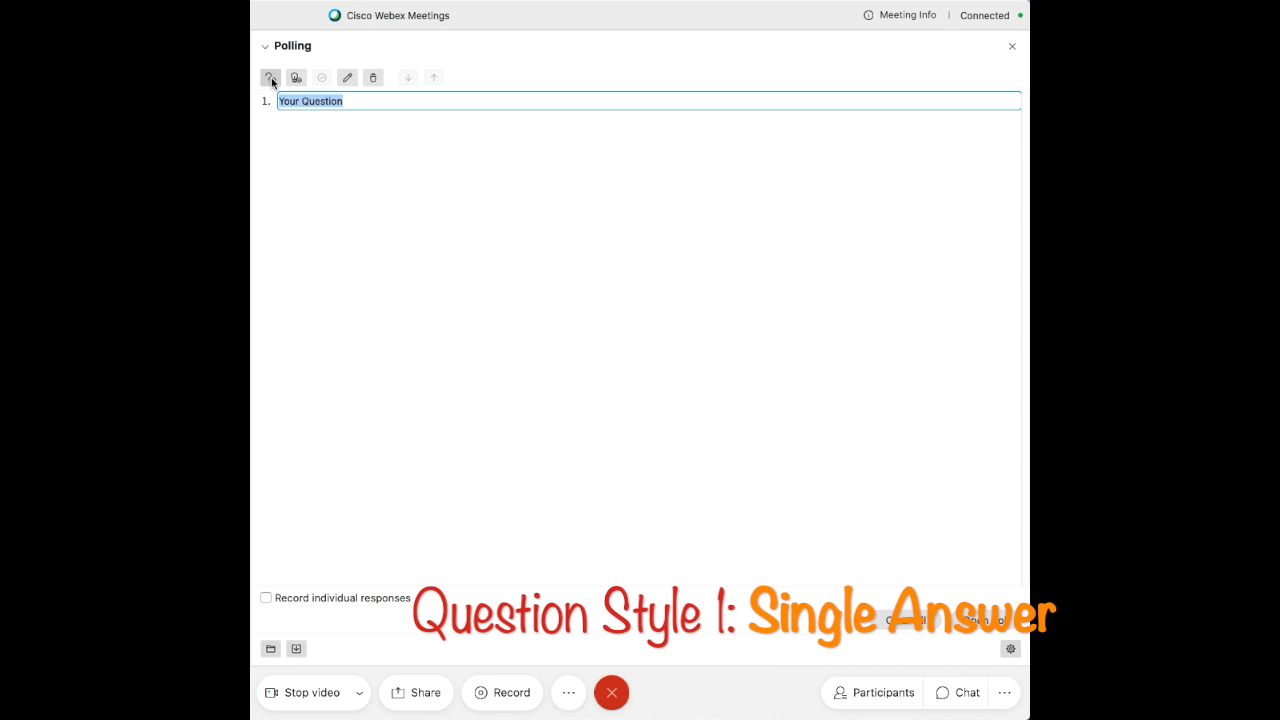
text(R)
key(BackSpace)
key(BackSpace)
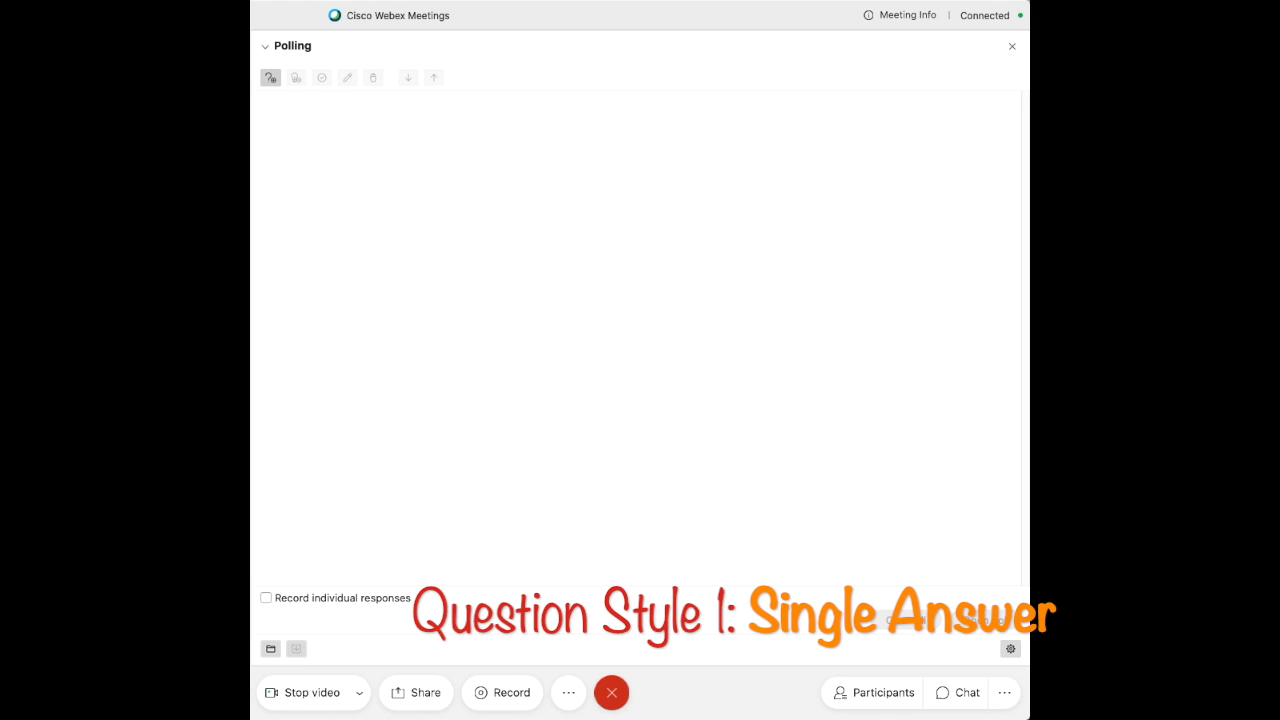
Step: Add a poll question titled "First Question - One answer." with three placeholder answers
click(266, 79)
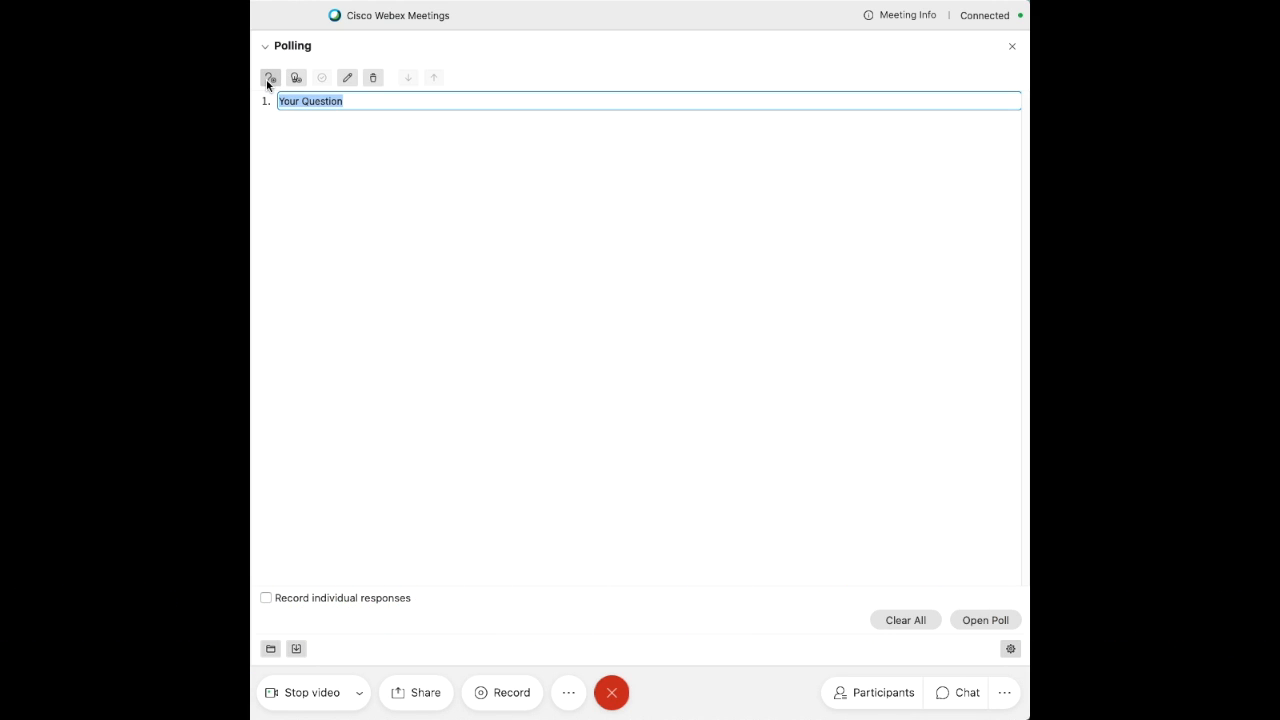
text(First Question)
text(- One answer.)
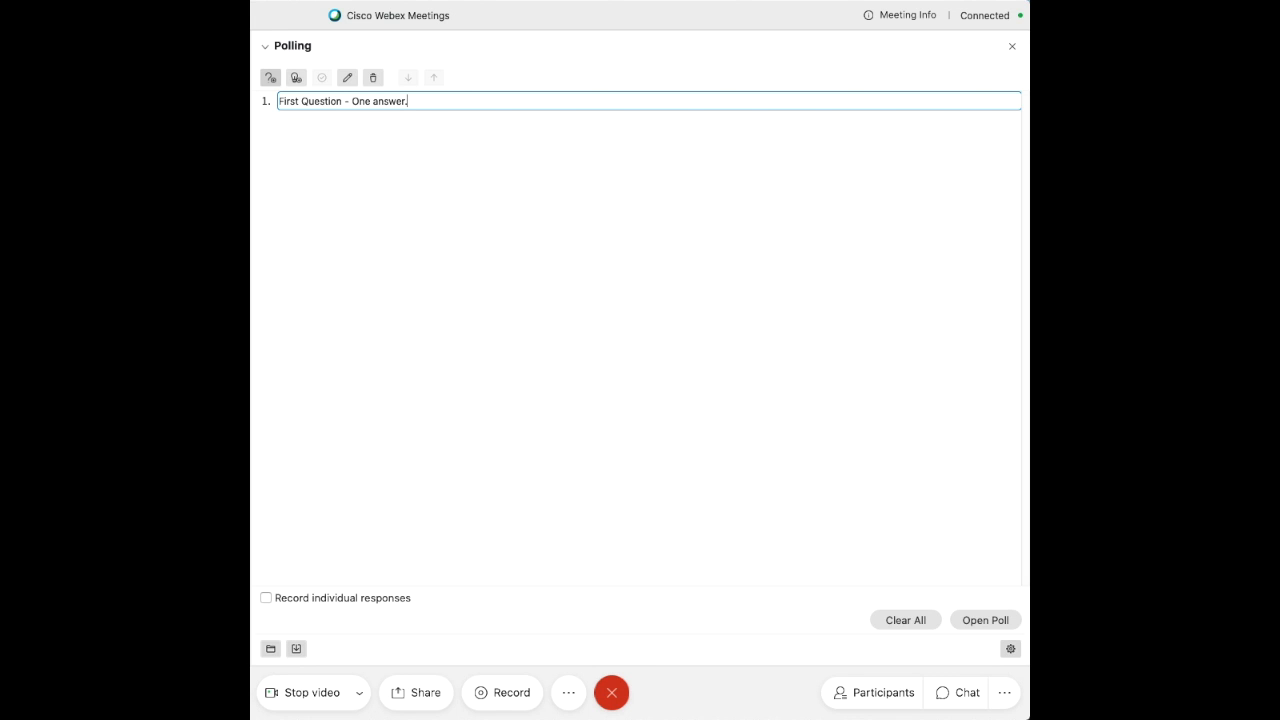
click(296, 78)
click(296, 78)
click(296, 78)
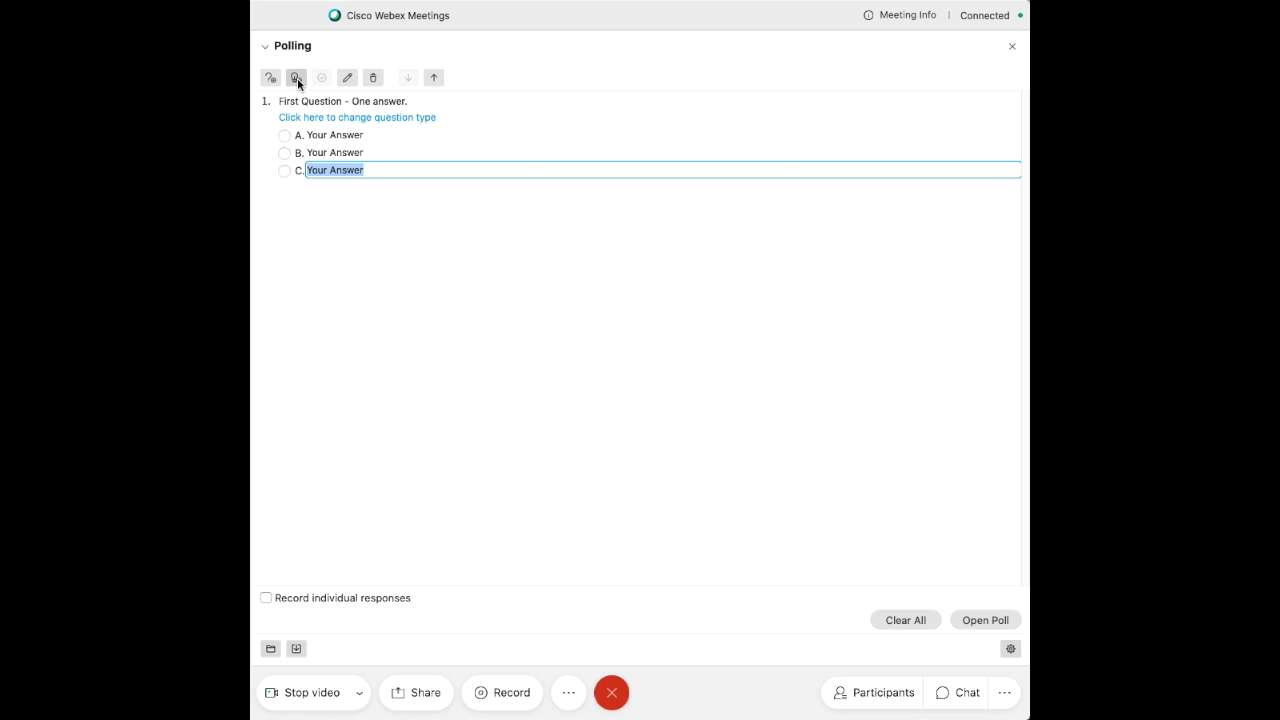
Step: Check the first question's available types, keep Single Answer, and reword the question as "First Question - Single answer."
click(412, 118)
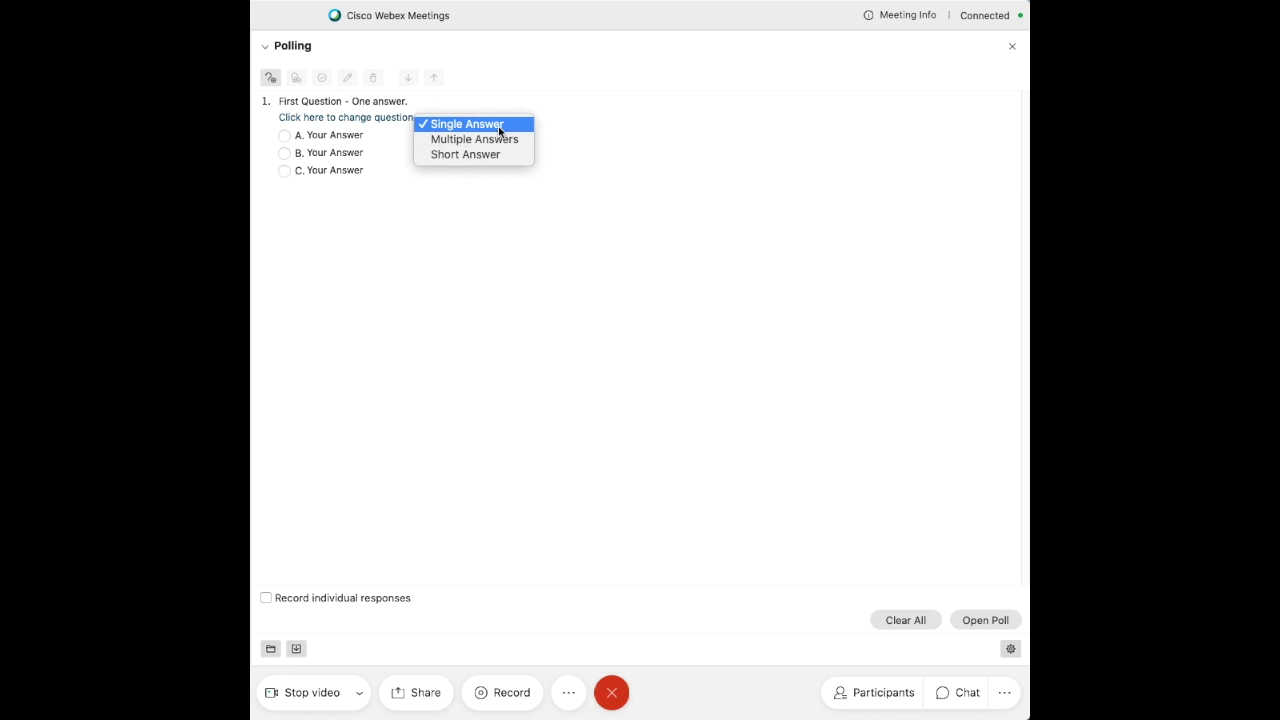
click(403, 99)
click(366, 103)
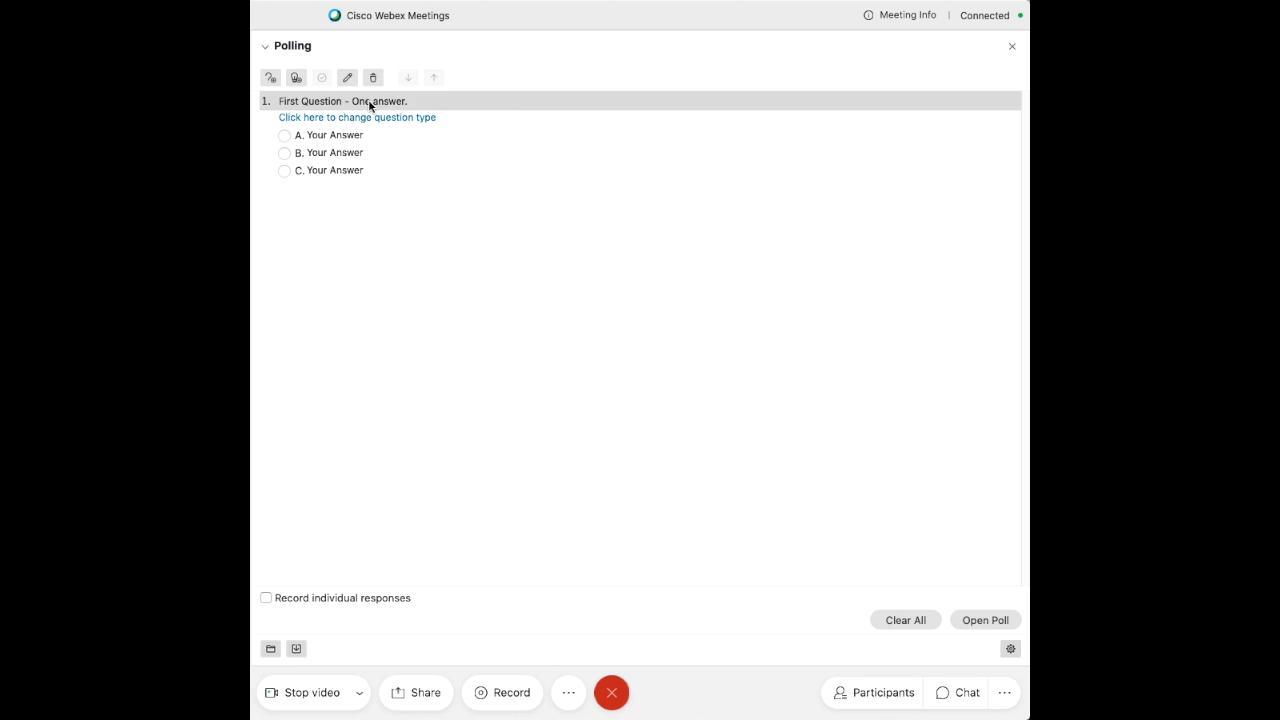
Step: Add a second question titled "Multiple answers." with three placeholder answers and set its type to Multiple Answers
click(271, 78)
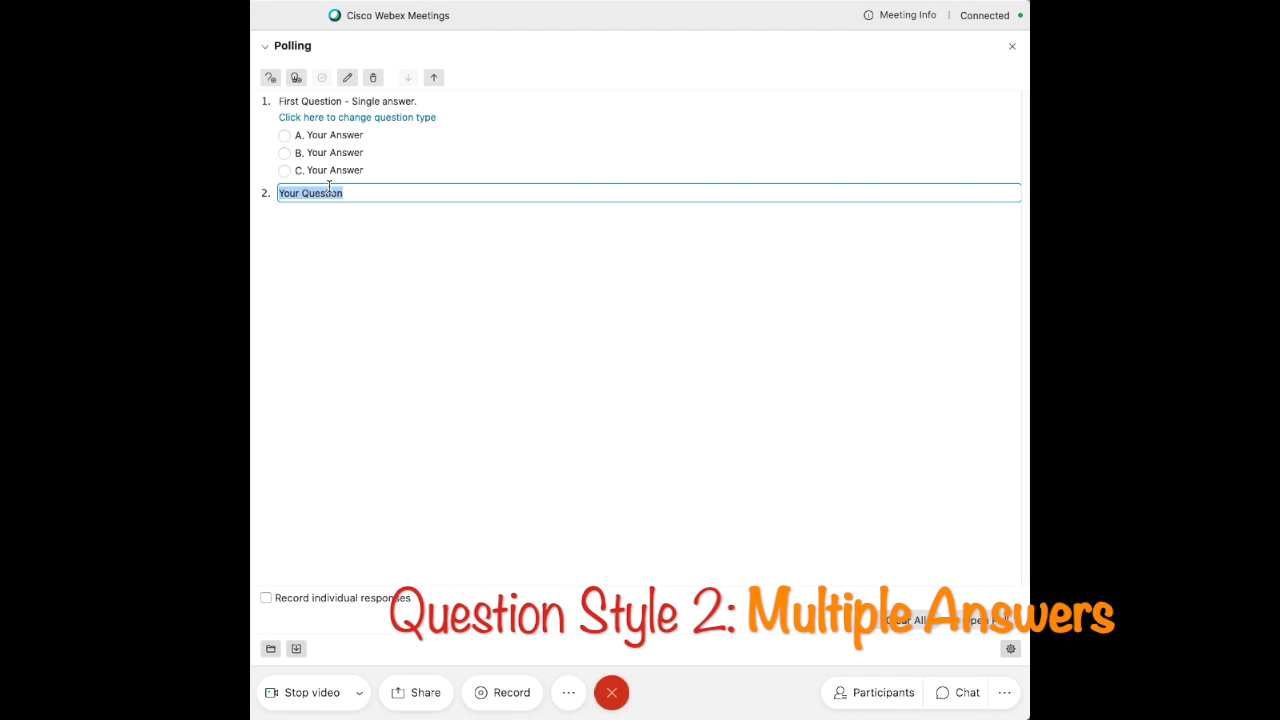
text(Multiple Answer)
click(296, 77)
click(388, 210)
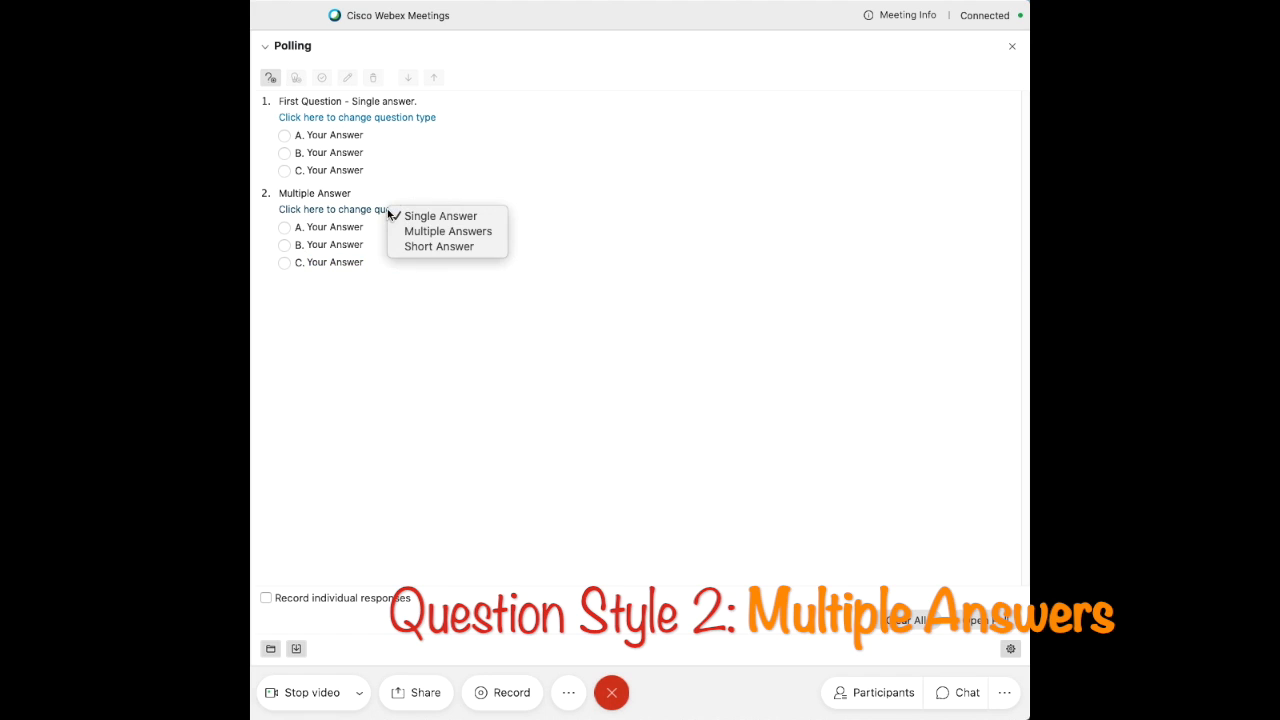
click(448, 231)
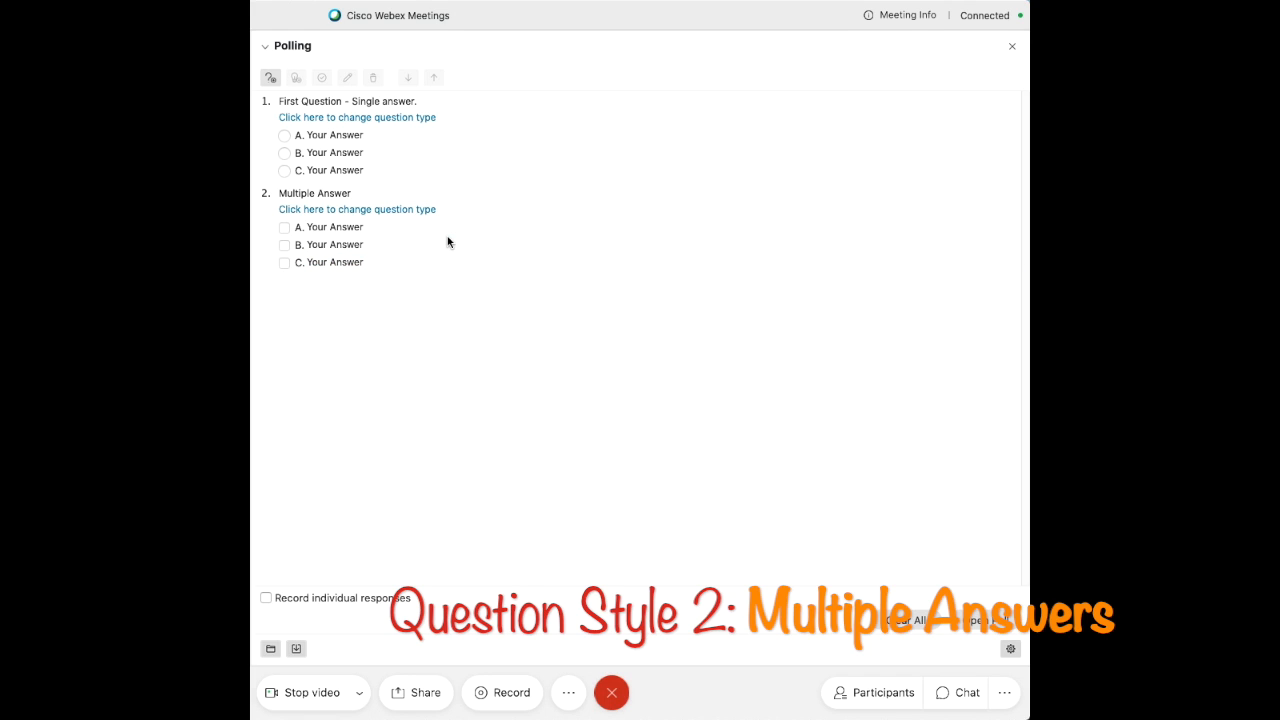
click(353, 196)
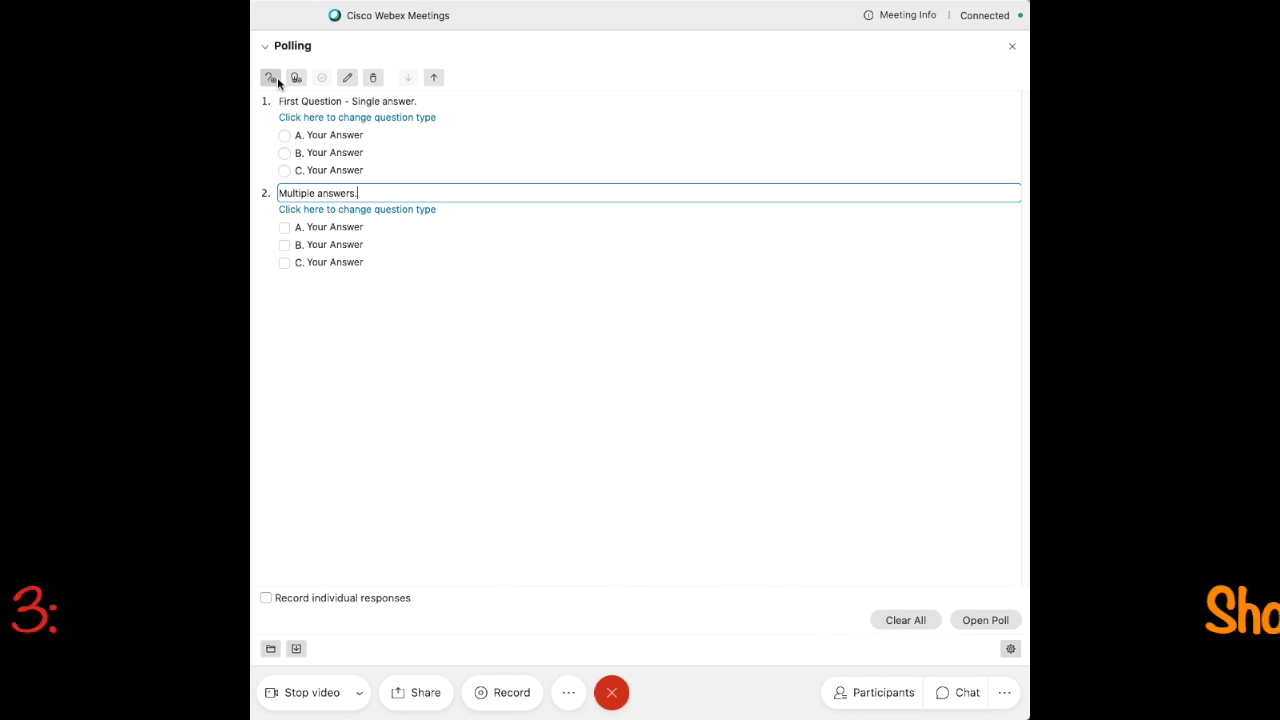
Step: Add a third question titled "Short Answers." with one placeholder answer and set its type to Short Answer
click(273, 81)
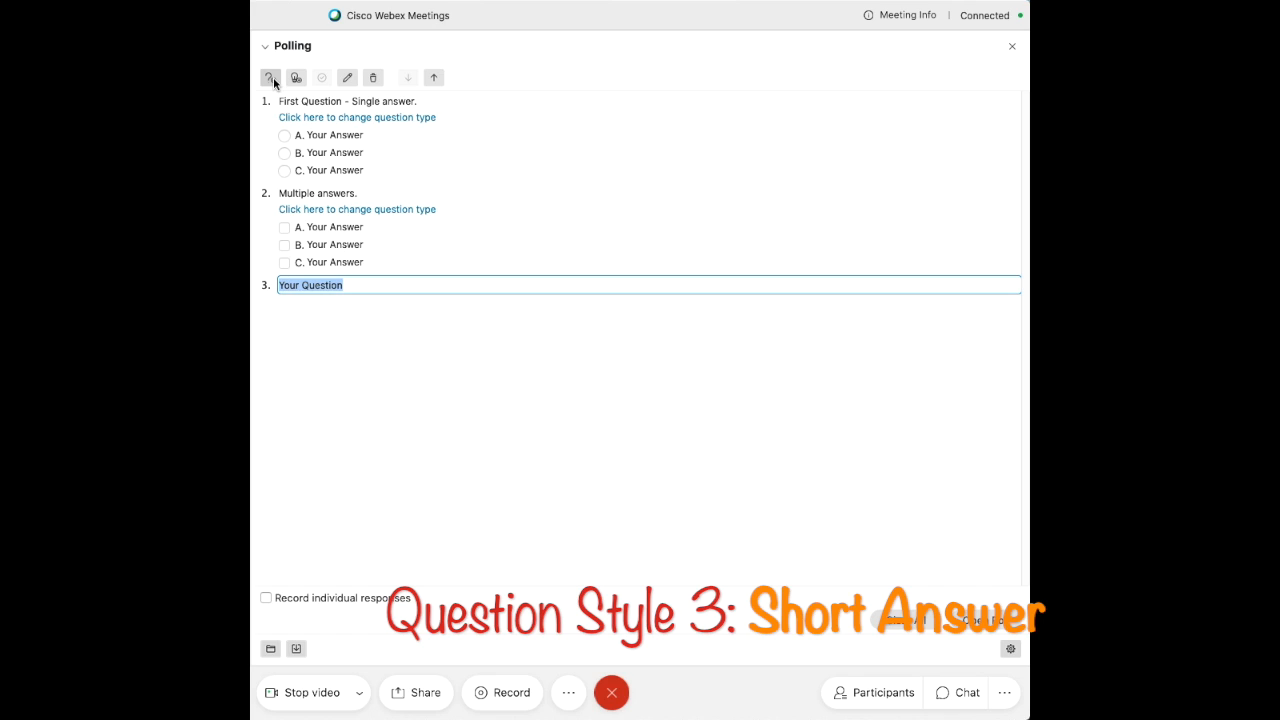
key(BackSpace)
text(Short Answer)
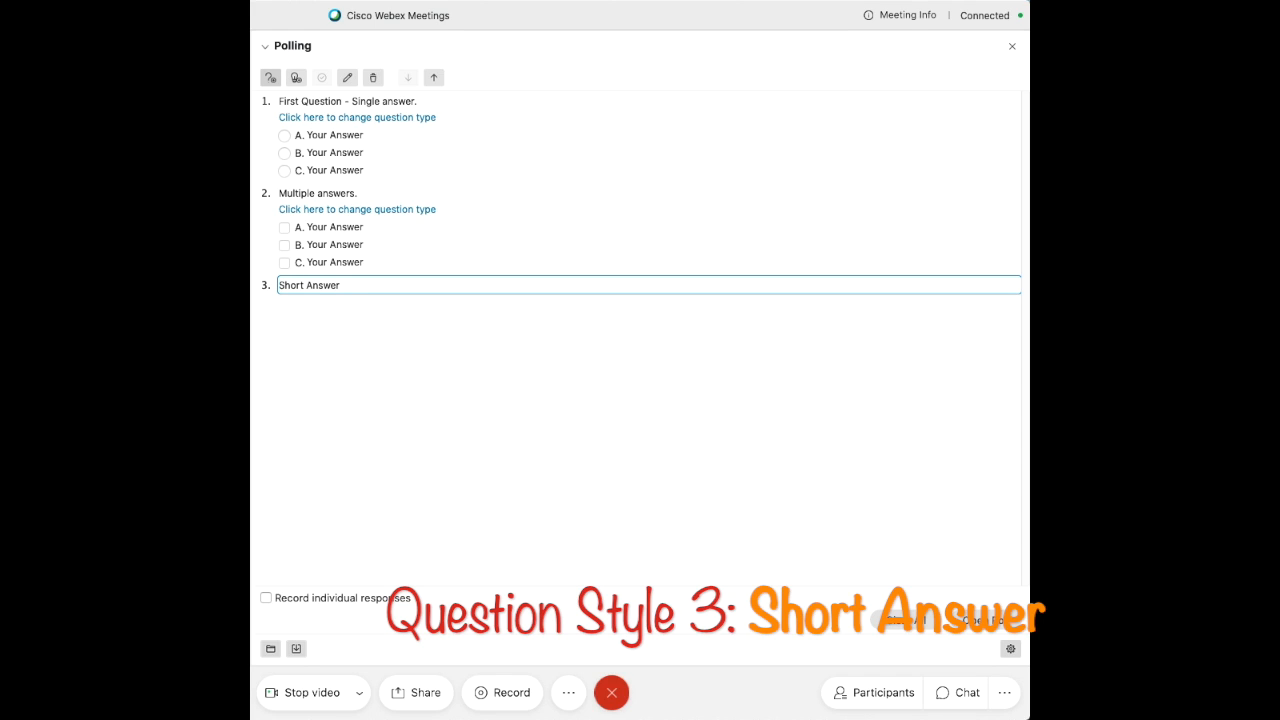
text(s.)
click(296, 77)
click(384, 303)
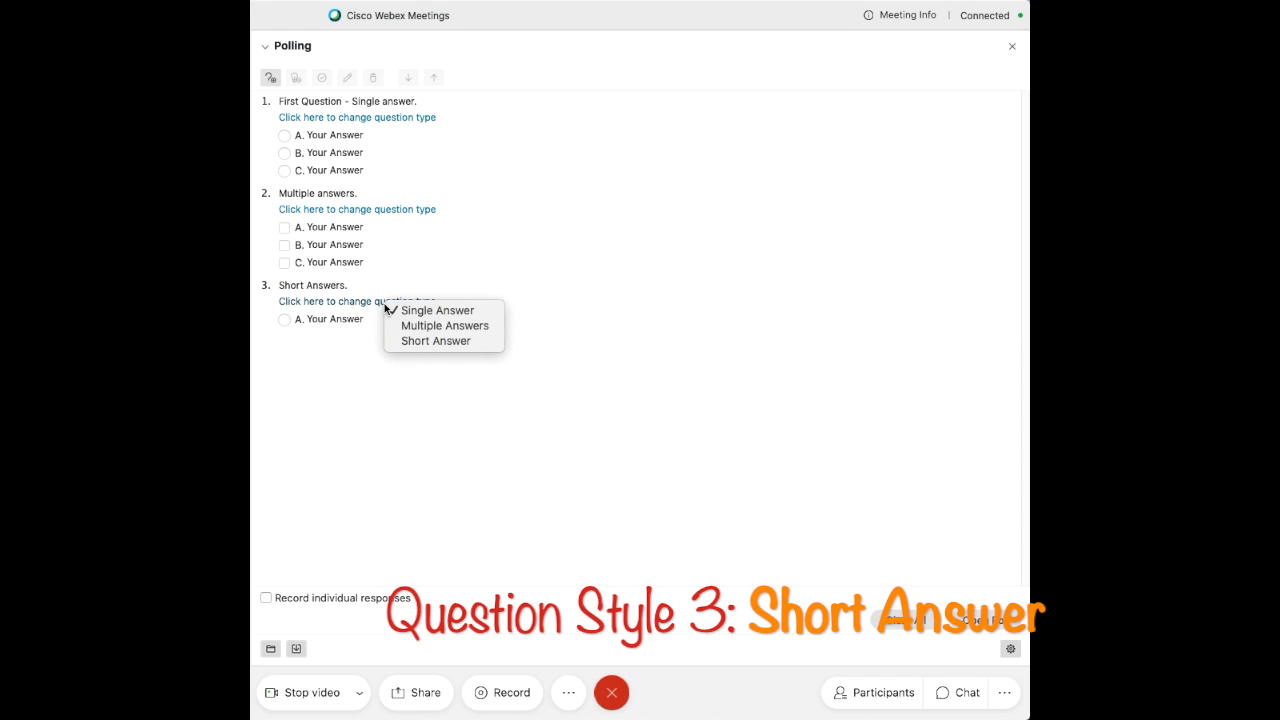
click(464, 342)
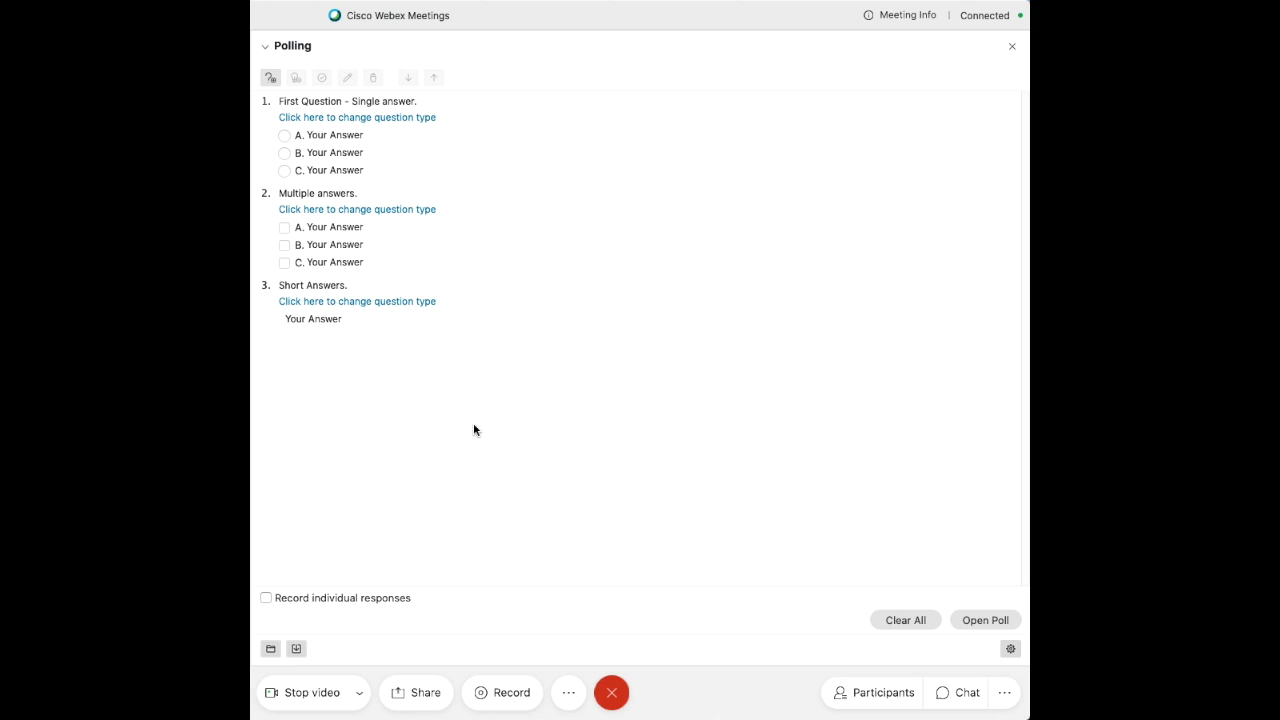
Step: Turn on recording of individual responses and set the poll to display a timer with a 05:00 alarm
click(266, 598)
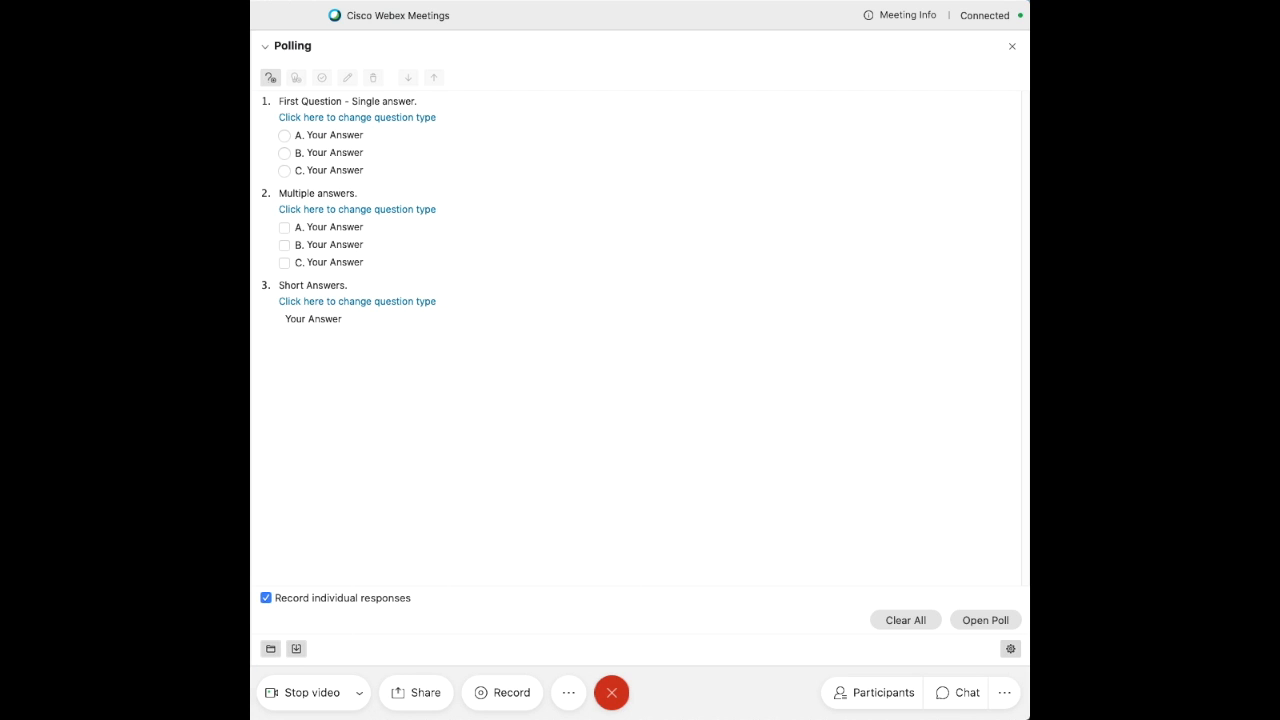
click(1010, 649)
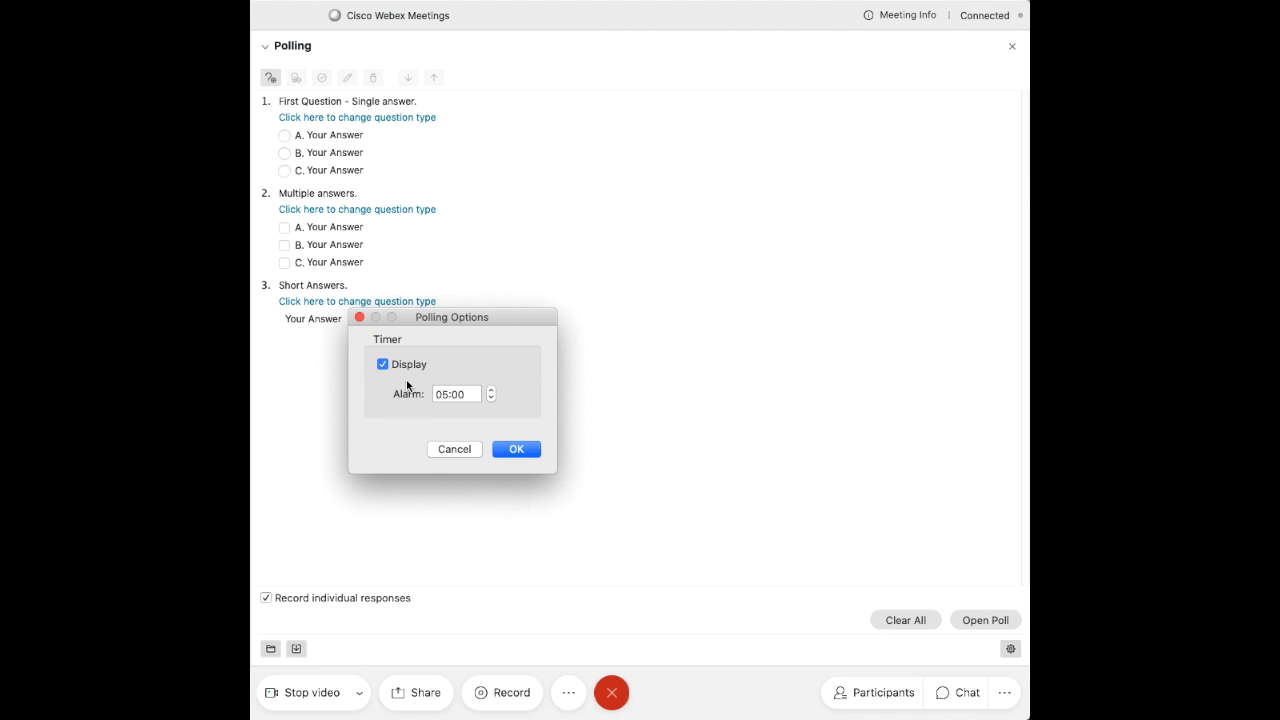
click(492, 399)
click(492, 400)
click(492, 391)
click(492, 391)
click(492, 391)
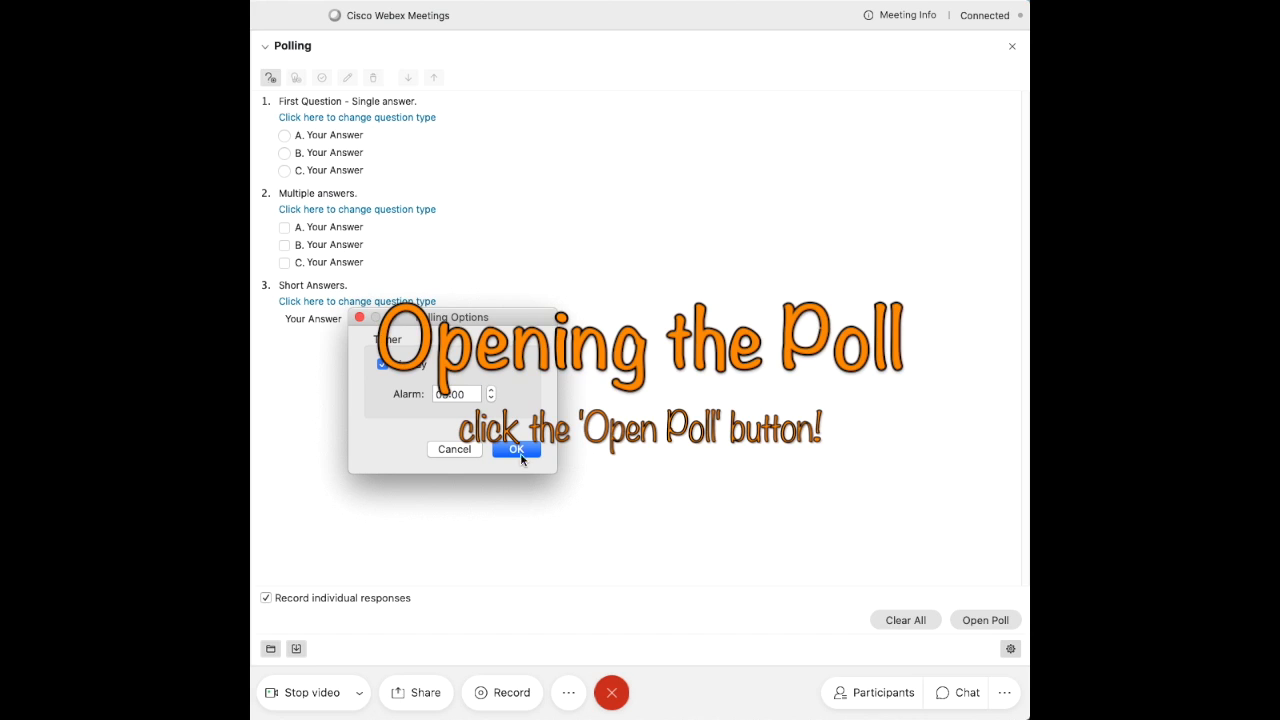
click(519, 449)
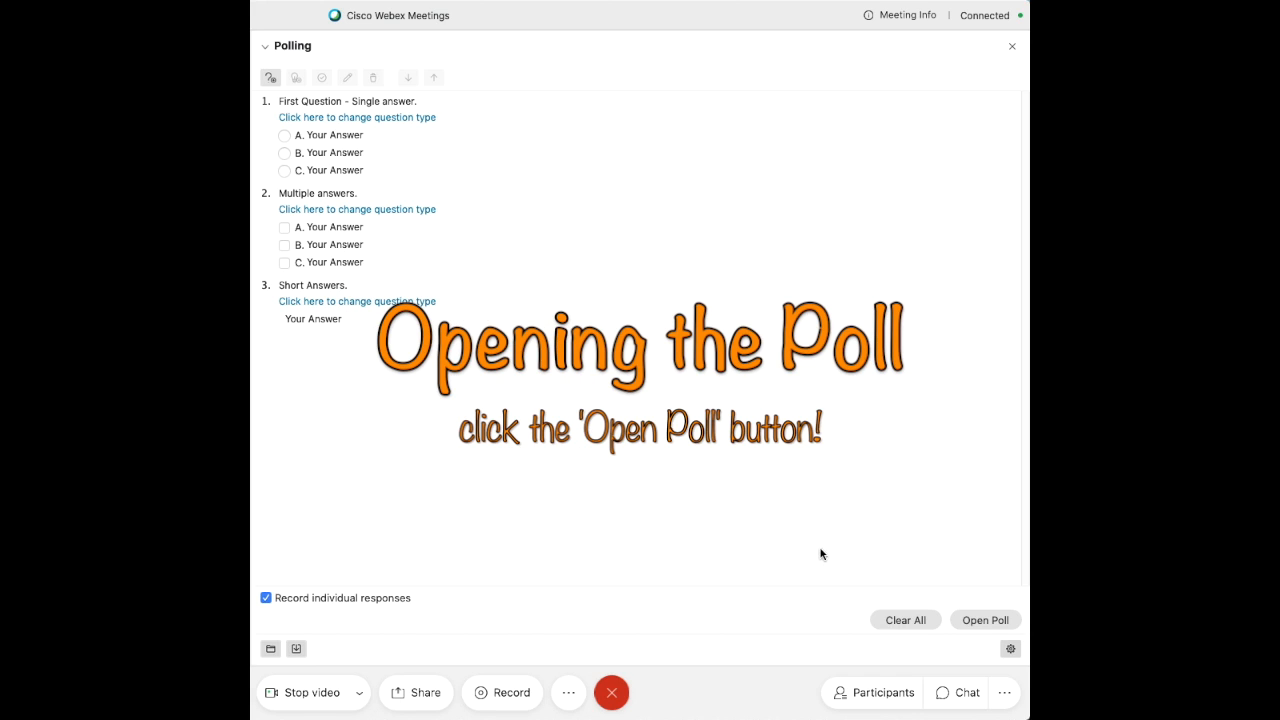
Step: Open the poll, dismiss the content-sharing notice, and inspect the detailed polling status in its own window before closing it
click(977, 620)
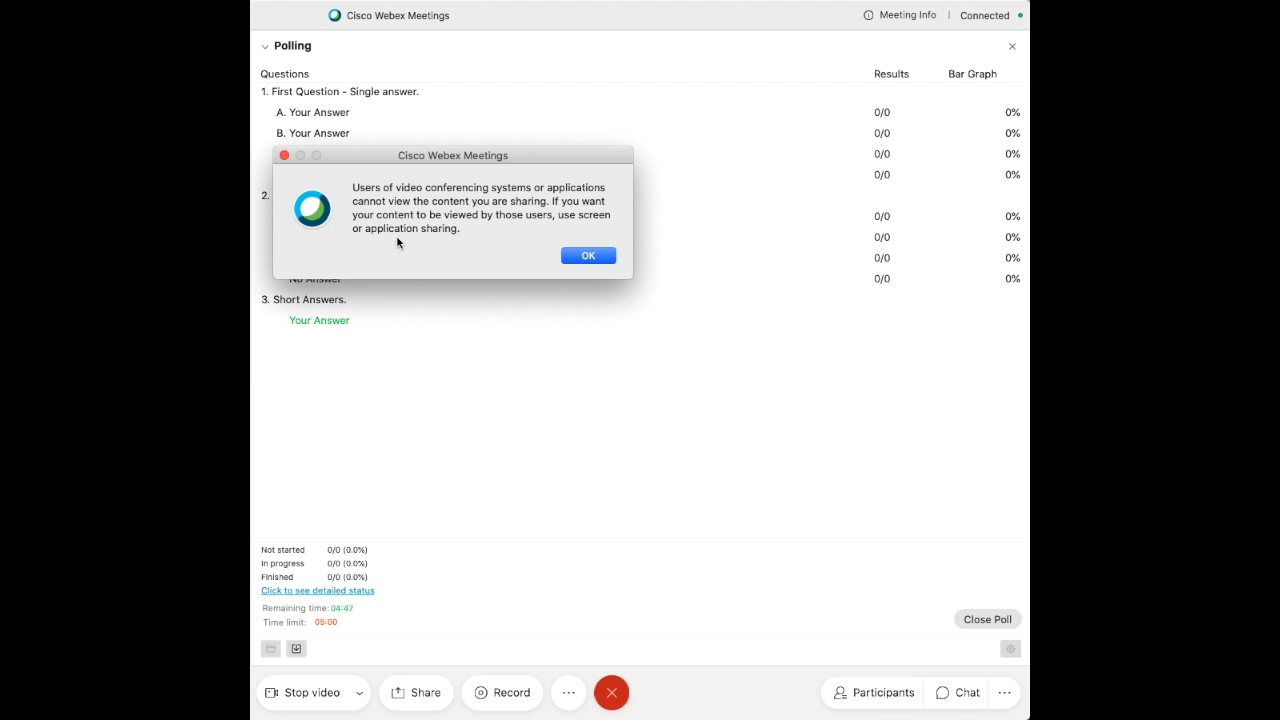
click(587, 255)
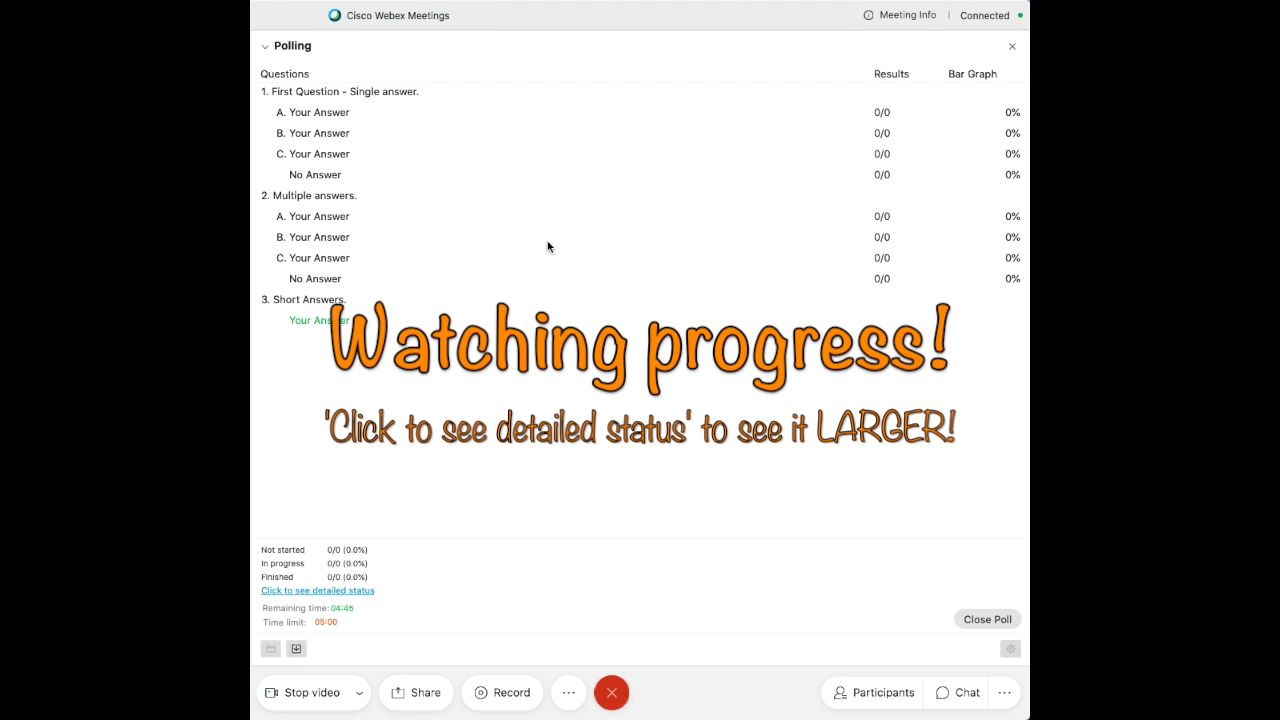
click(370, 595)
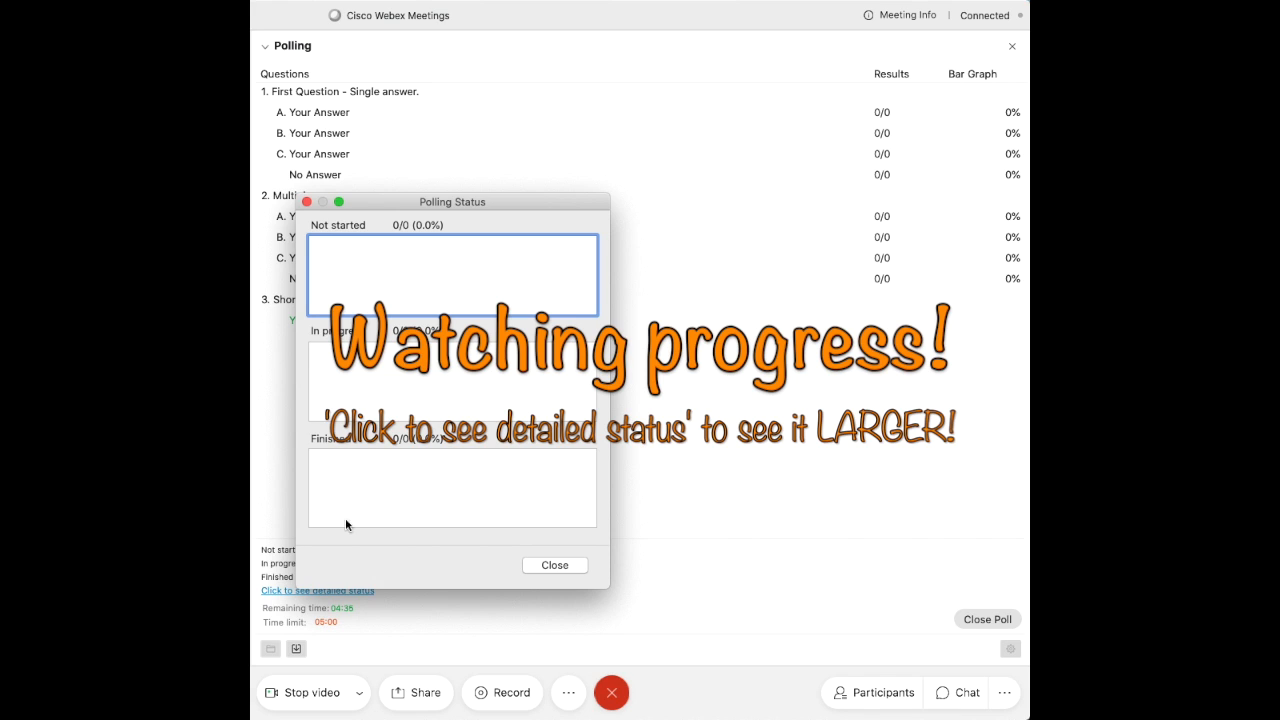
drag(508, 203, 747, 105)
drag(532, 489, 368, 591)
drag(670, 102, 819, 38)
click(937, 507)
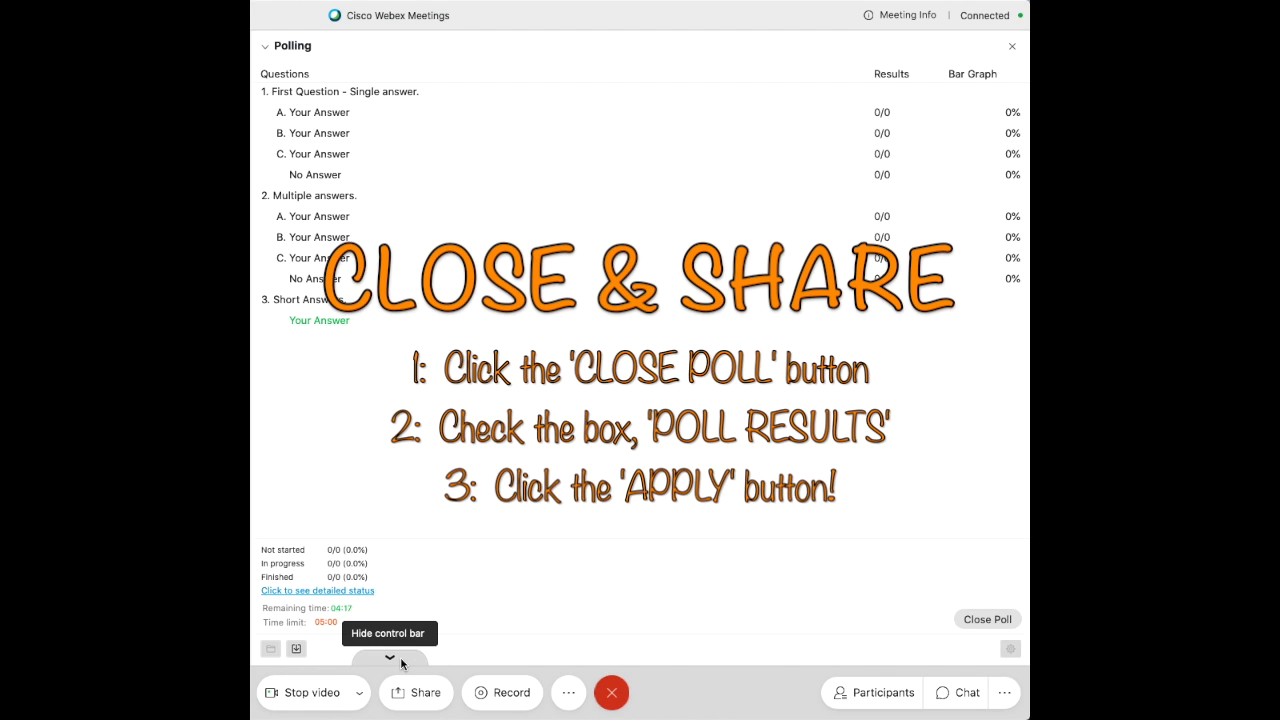
click(401, 660)
click(409, 710)
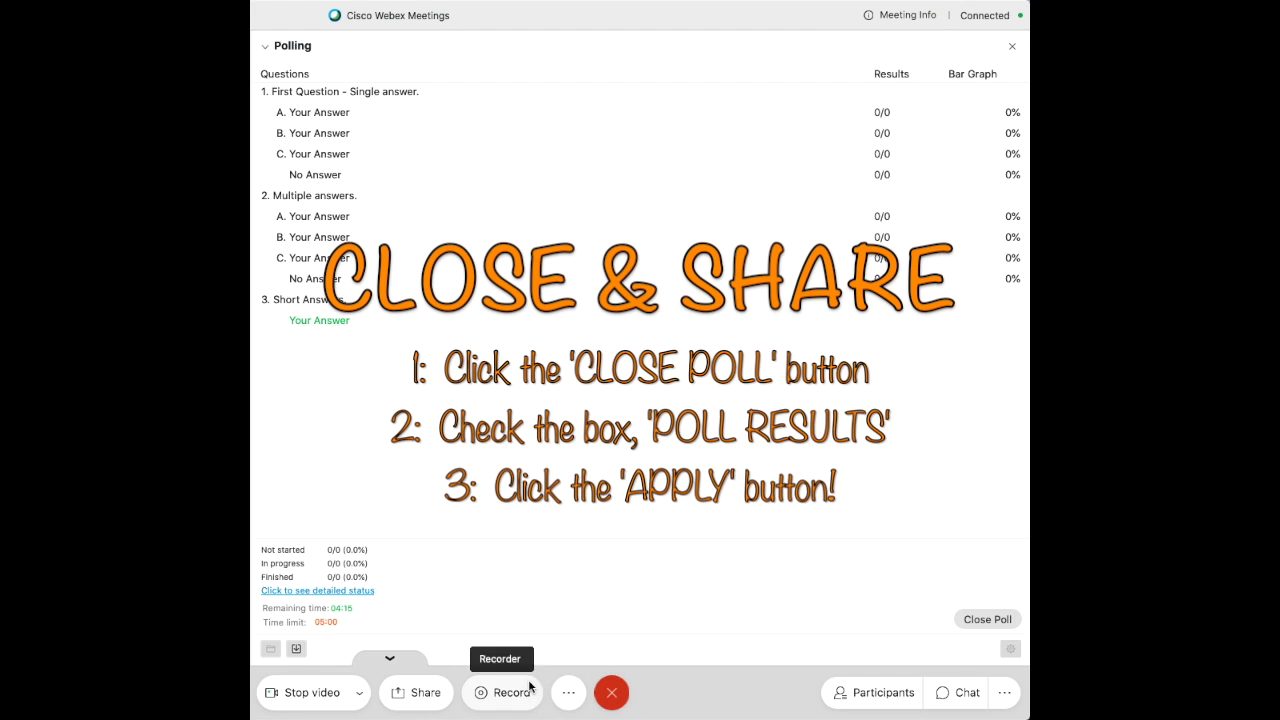
Step: Close the poll and share the poll results with attendees
click(987, 620)
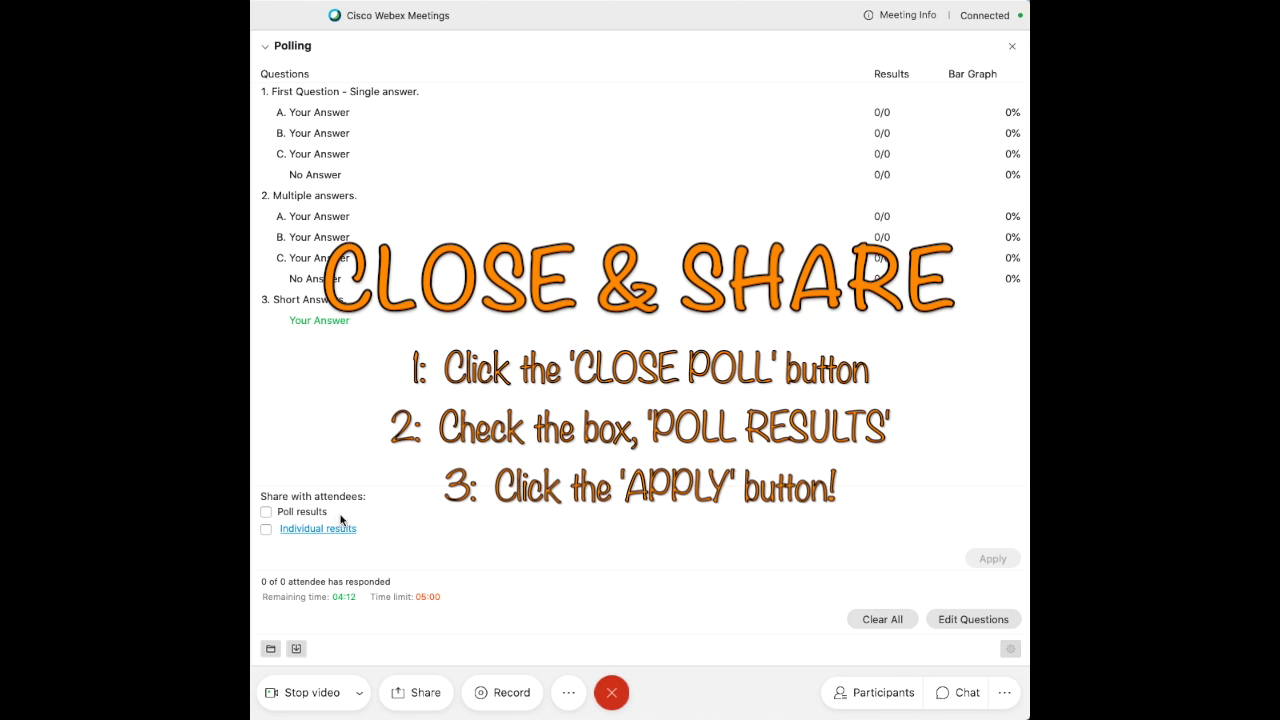
click(267, 512)
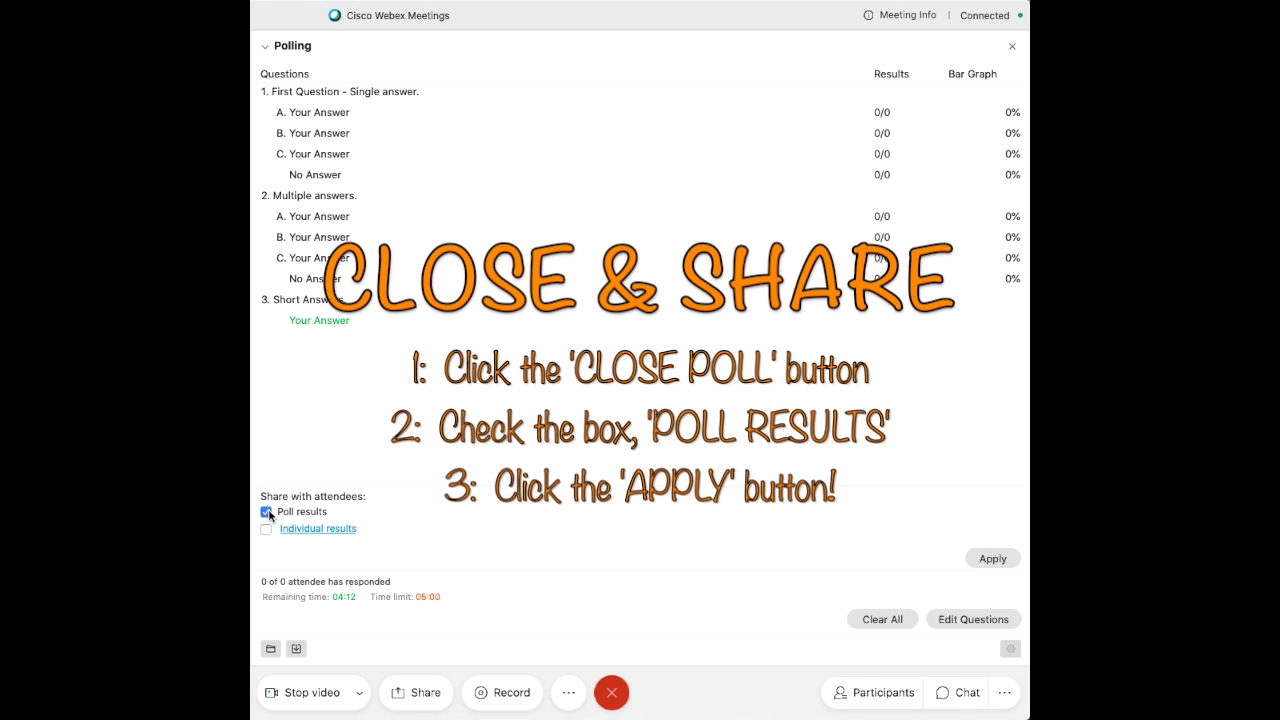
click(990, 559)
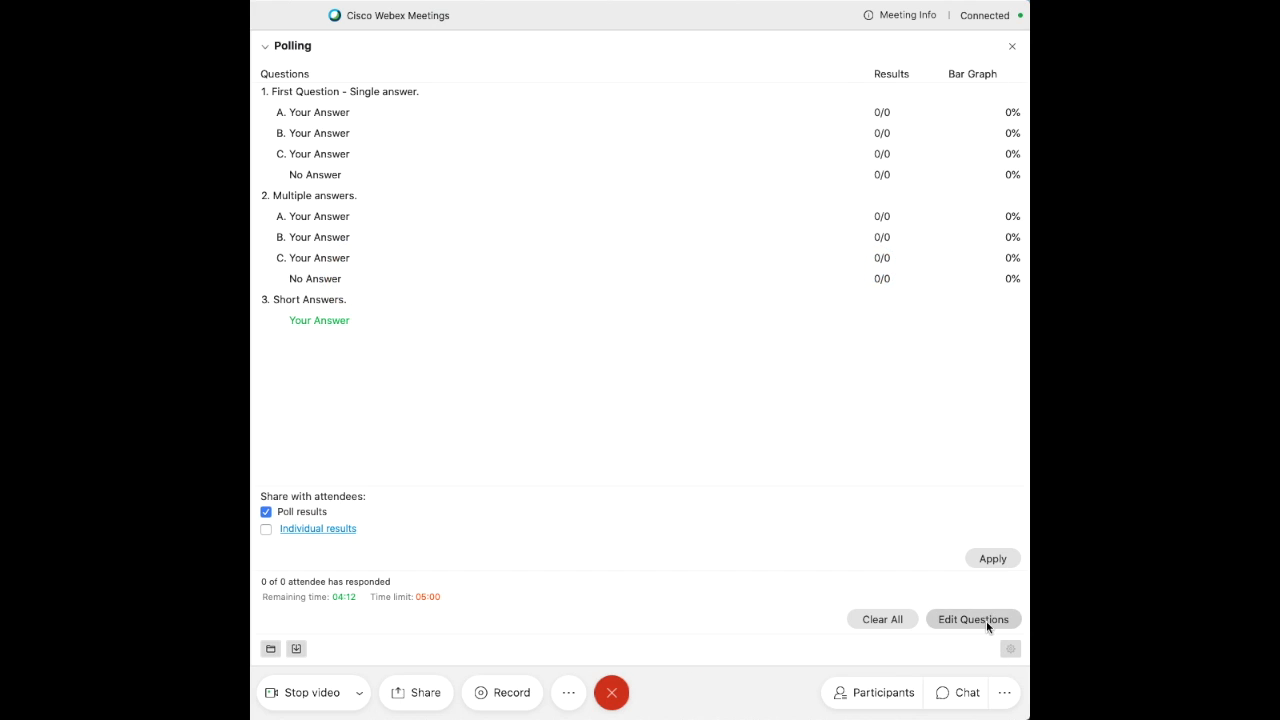
click(997, 559)
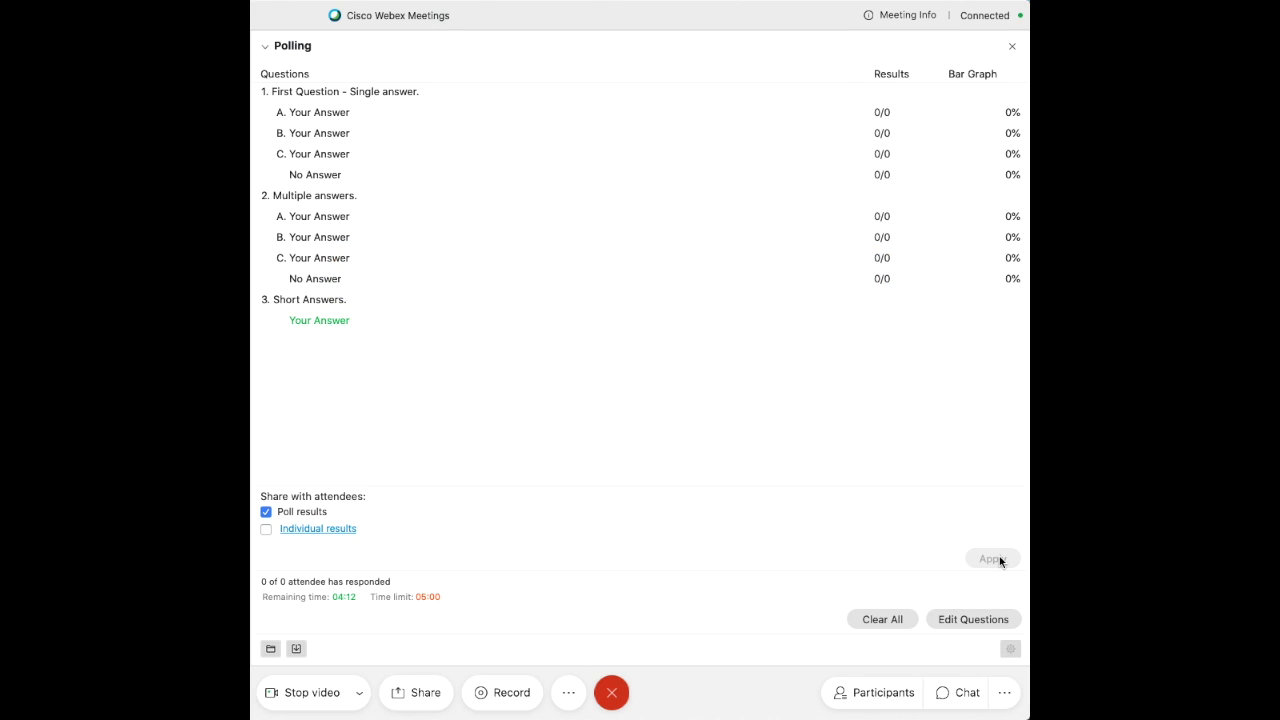
Step: Deselect sharing of the poll results and clear all poll questions without saving them
click(266, 513)
click(882, 620)
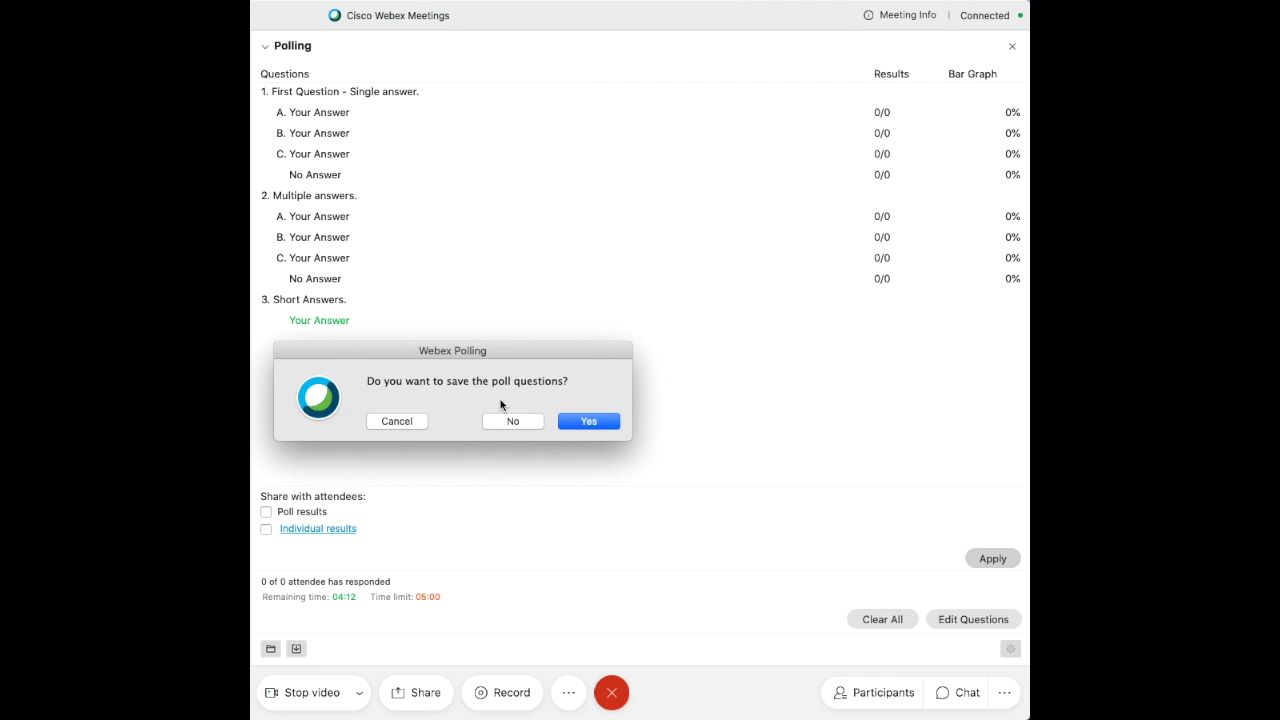
click(530, 426)
click(514, 421)
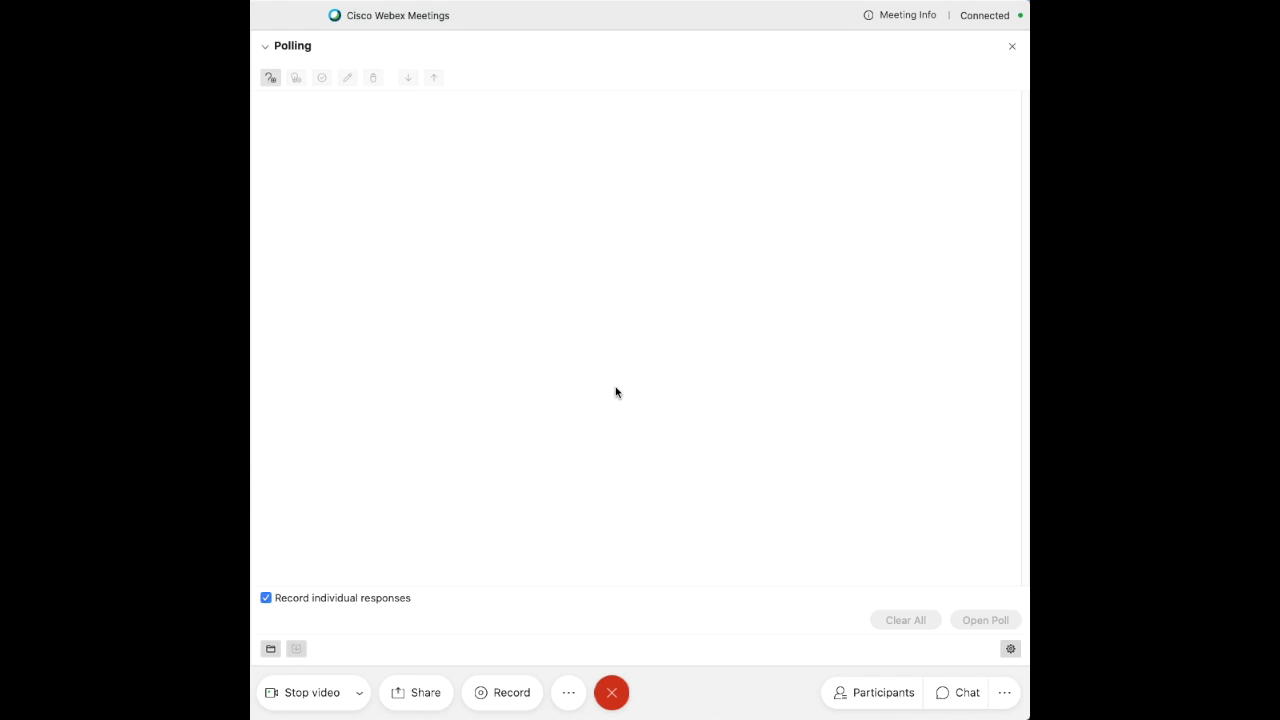